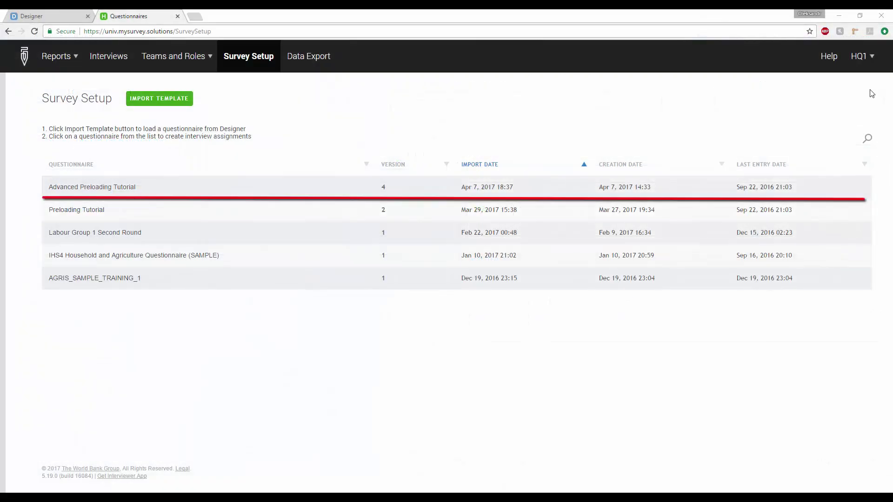
- Download the Advanced Preloading Tutorial ZIP template from Batch upload and show it in its folder
{"action": "left_click", "coordinate": [321, 186]}
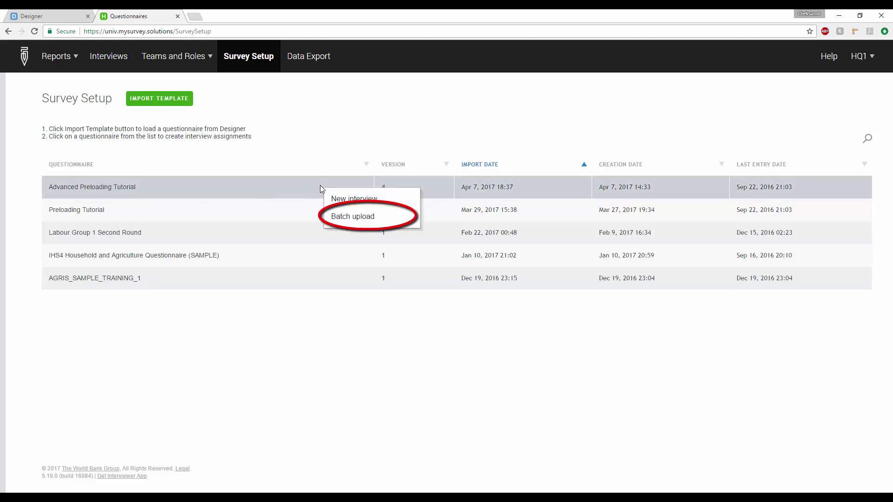
{"action": "left_click", "coordinate": [353, 217]}
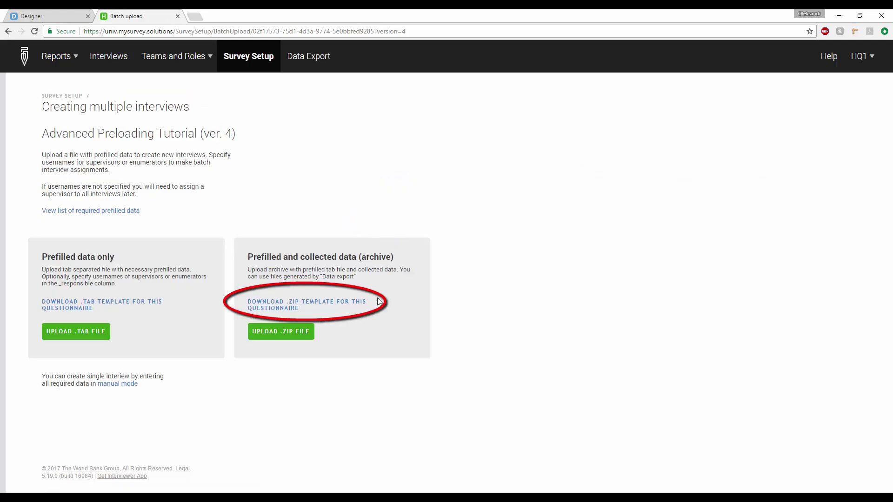
{"action": "left_click", "coordinate": [365, 303]}
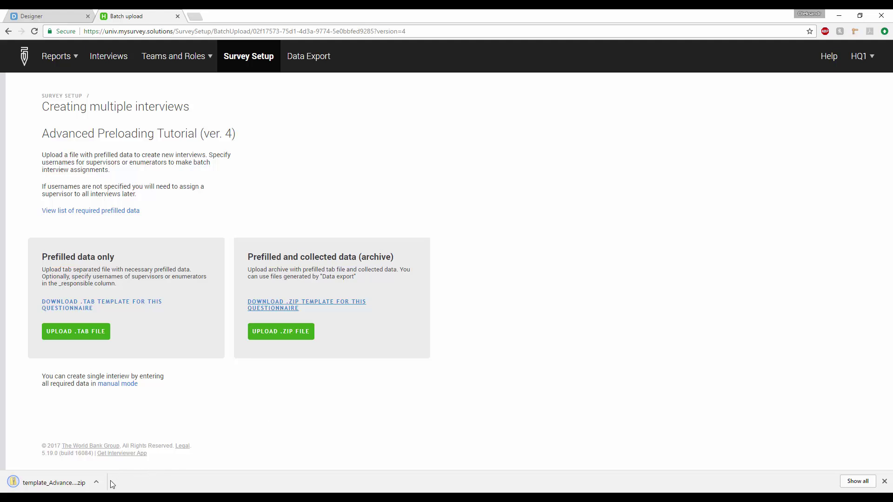
{"action": "left_click", "coordinate": [96, 483]}
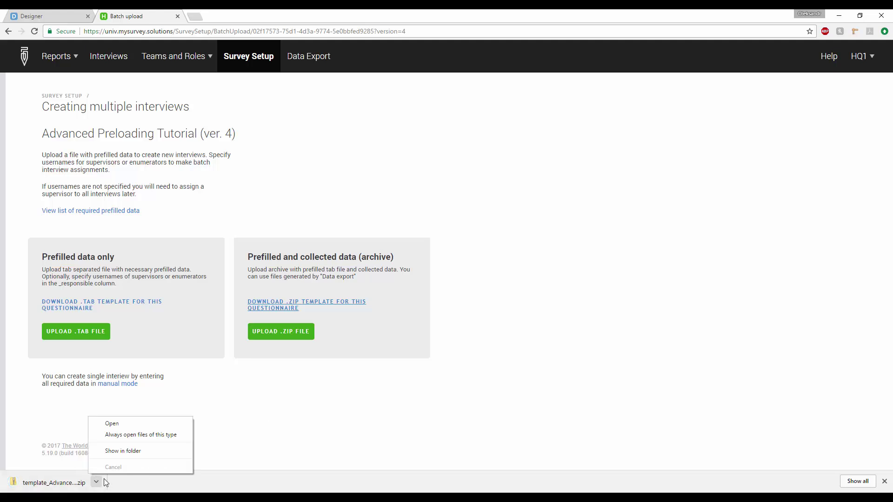
{"action": "left_click", "coordinate": [168, 452]}
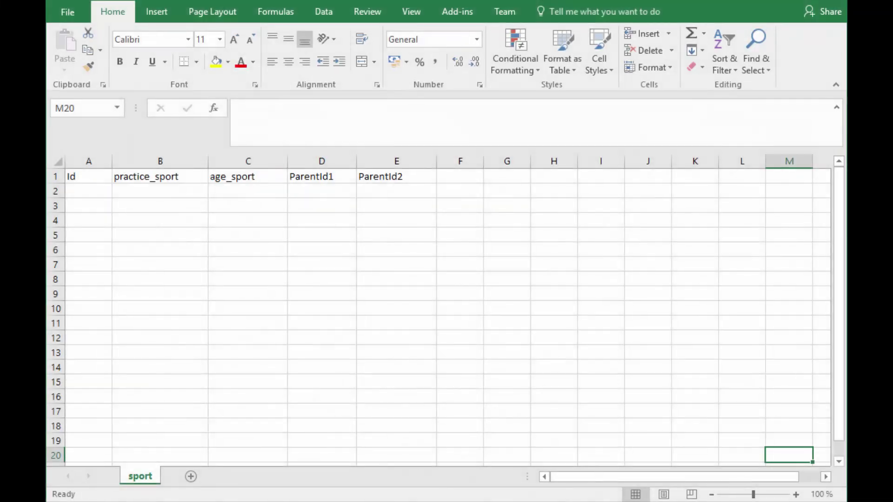
- Enter Ids 100, 101, 102, 103 and 104 into cells A2 through A6 of the sport sheet
{"action": "left_click", "coordinate": [86, 192]}
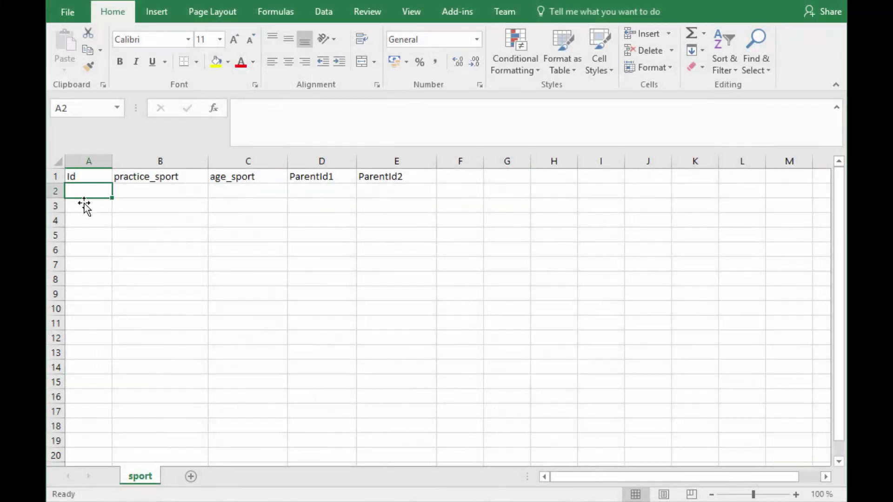
{"action": "type", "text": "100"}
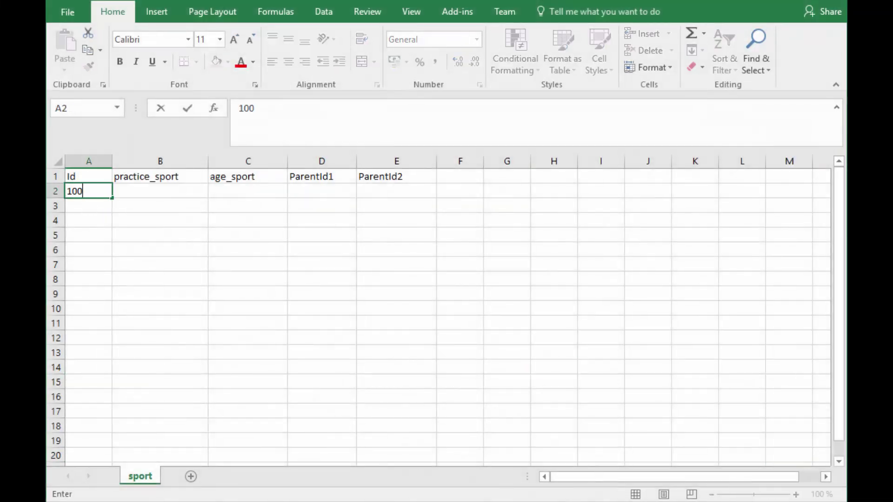
{"action": "key", "text": "Return"}
{"action": "type", "text": "101"}
{"action": "key", "text": "Return"}
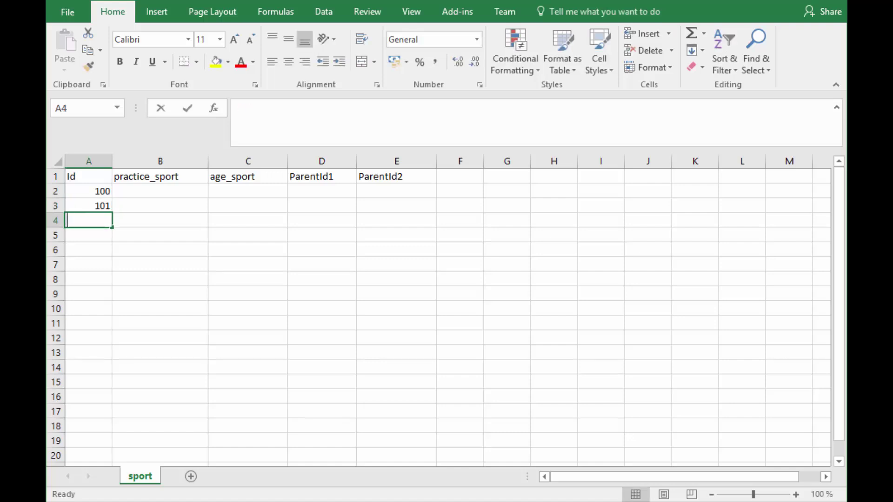
{"action": "type", "text": "102"}
{"action": "key", "text": "Return"}
{"action": "type", "text": "103"}
{"action": "key", "text": "Return"}
{"action": "type", "text": "104"}
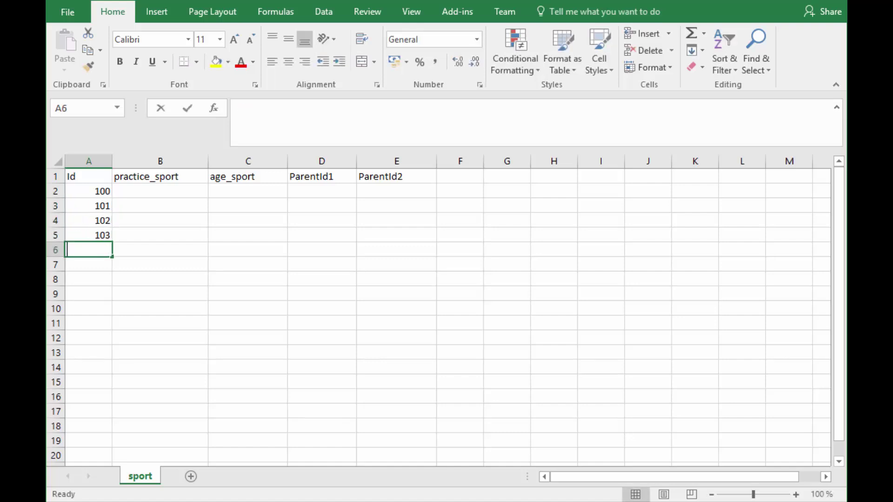
{"action": "key", "text": "Return"}
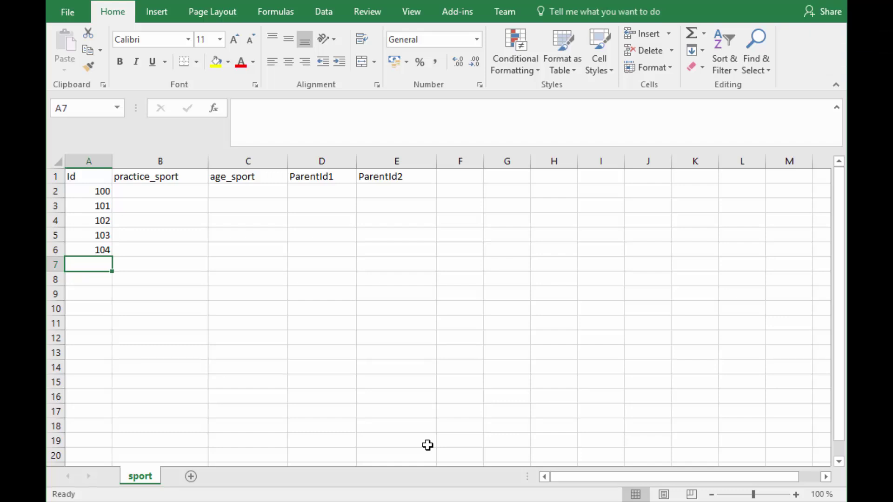
- Enter 1 as the ParentId1 value in each of cells D2 through D6
{"action": "left_click", "coordinate": [342, 191]}
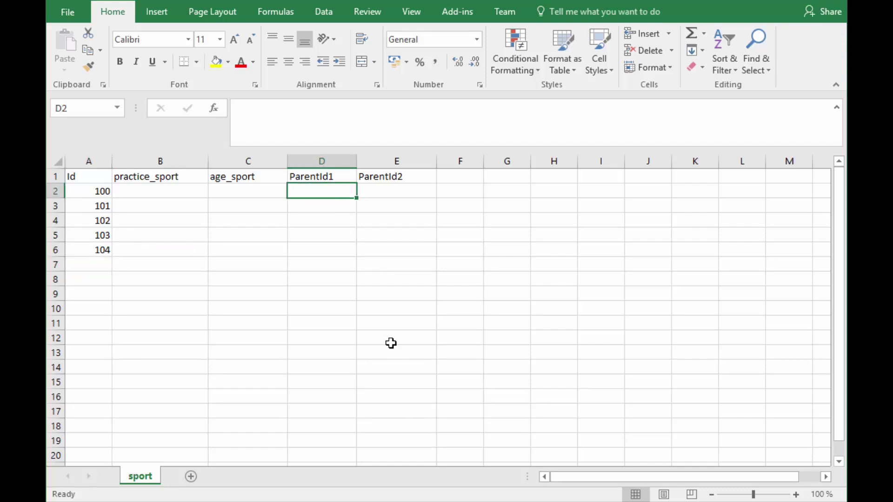
{"action": "type", "text": "1"}
{"action": "key", "text": "Return"}
{"action": "type", "text": "1"}
{"action": "key", "text": "Return"}
{"action": "type", "text": "1"}
{"action": "key", "text": "Return"}
{"action": "type", "text": "1"}
{"action": "key", "text": "Return"}
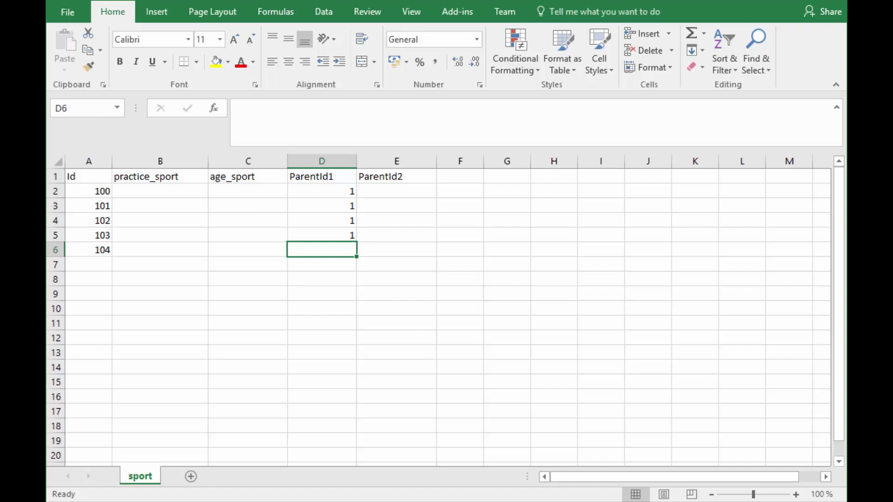
{"action": "type", "text": "1"}
{"action": "key", "text": "Tab"}
{"action": "left_click", "coordinate": [396, 191]}
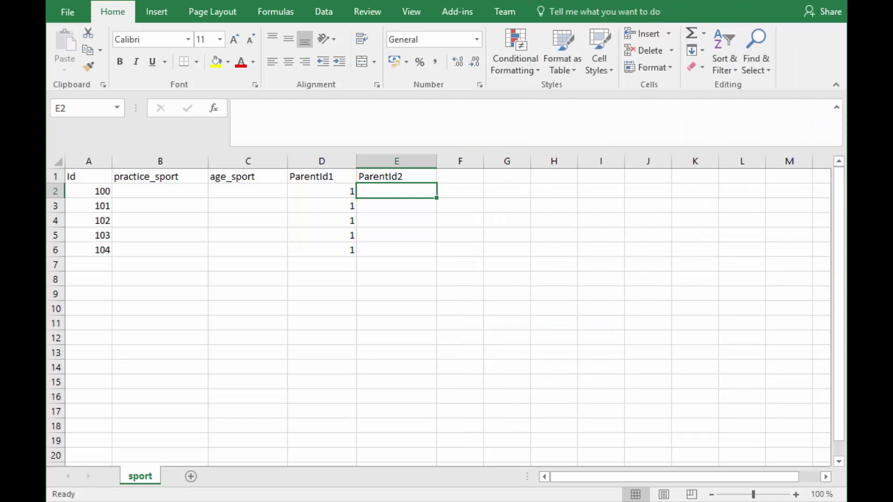
- Enter 2 as the ParentId2 value in cells E2 through E6 and commit the last entry
{"action": "type", "text": "2"}
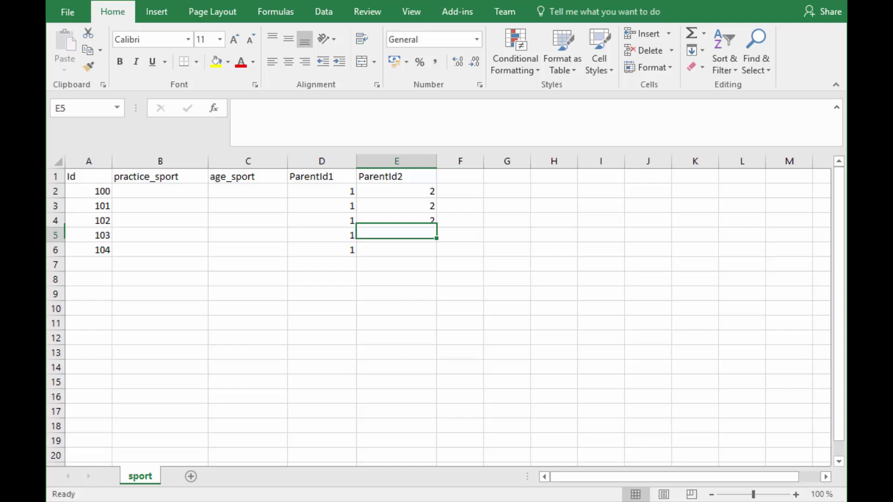
{"action": "type", "text": " 2 2 2 2"}
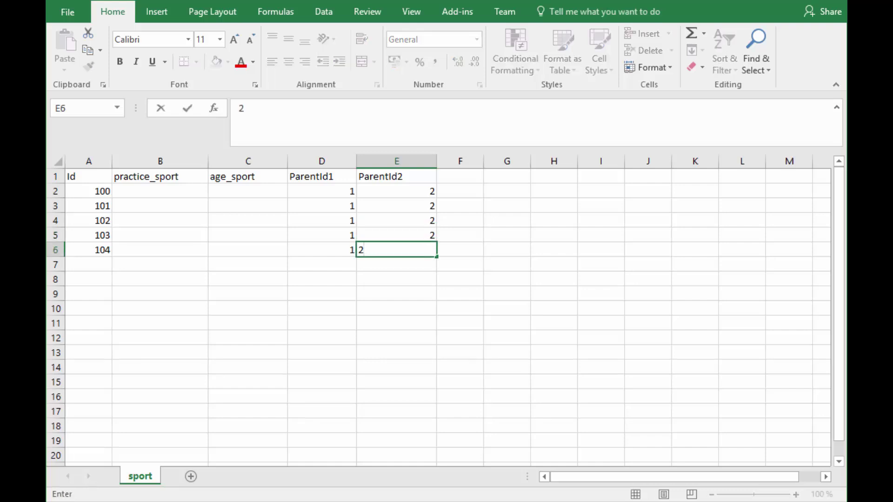
{"action": "left_click", "coordinate": [796, 441]}
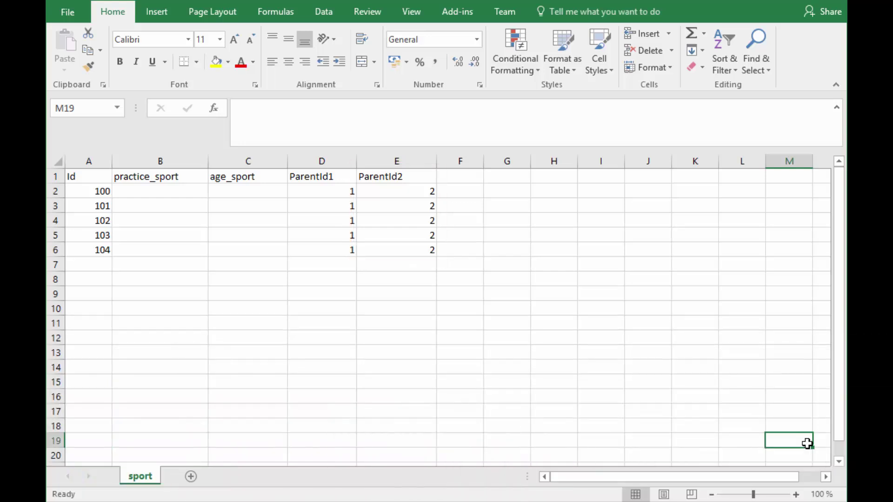
- Save the sport sheet as a Text (Tab delimited) file named sport.txt
{"action": "left_click", "coordinate": [241, 188]}
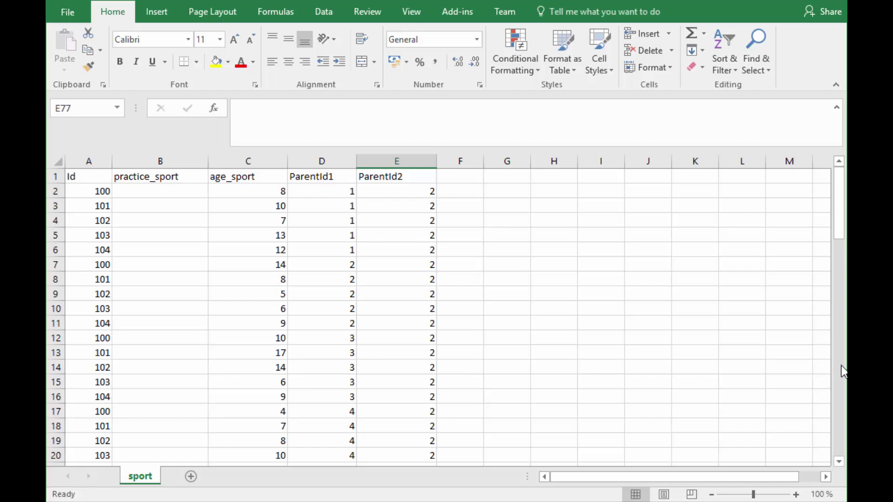
{"action": "left_click", "coordinate": [70, 13]}
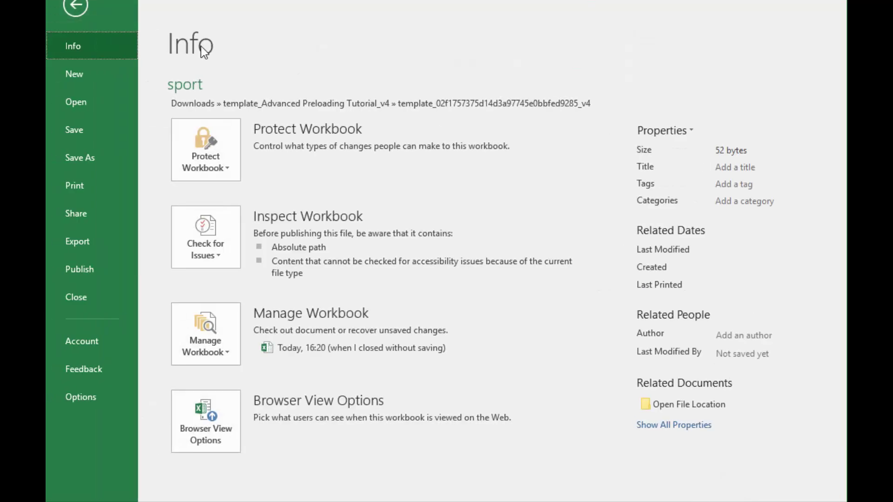
{"action": "left_click", "coordinate": [85, 154]}
{"action": "left_click", "coordinate": [508, 125]}
{"action": "left_click", "coordinate": [521, 291]}
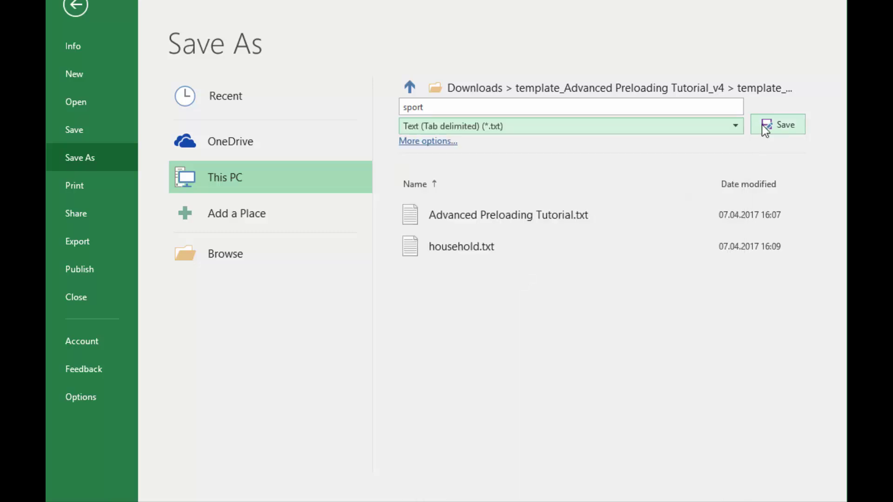
{"action": "left_click", "coordinate": [767, 124]}
- Zip the three .txt template files with 7-Zip into Advanced Preloading Tutorial.zip
{"action": "left_click_drag", "start_coordinate": [515, 292], "coordinate": [274, 91]}
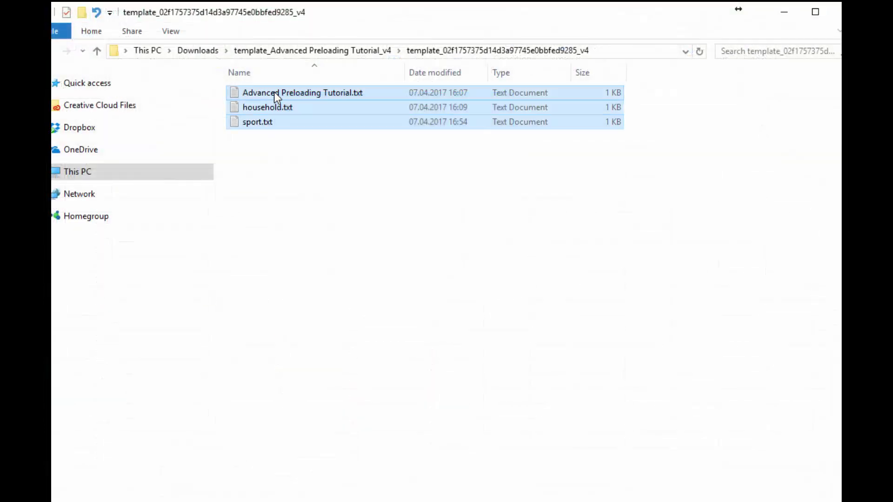
{"action": "right_click", "coordinate": [274, 91]}
{"action": "mouse_move", "coordinate": [388, 154]}
{"action": "left_click", "coordinate": [526, 149]}
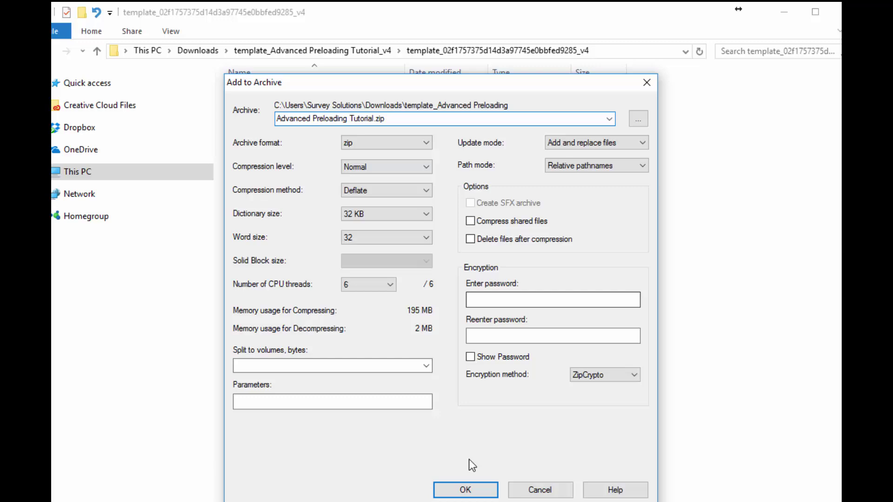
{"action": "left_click", "coordinate": [472, 491]}
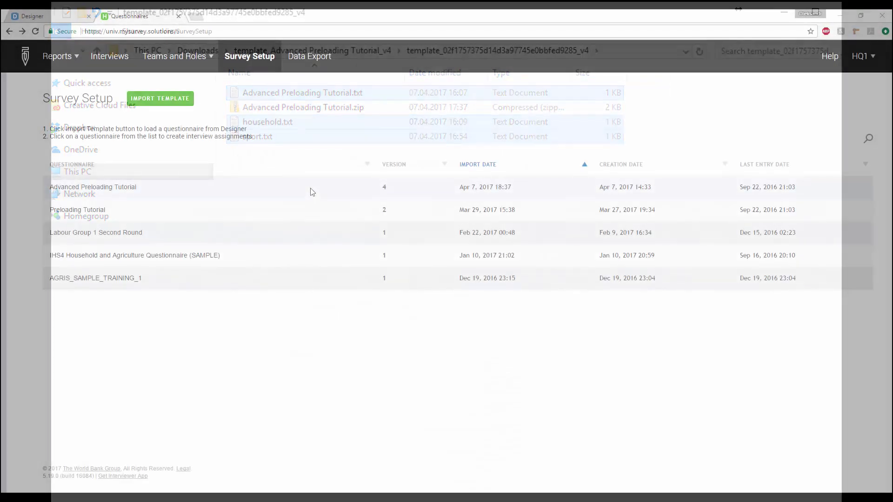
- Upload Advanced Preloading Tutorial.zip as a batch upload for the Advanced Preloading Tutorial questionnaire
{"action": "left_click", "coordinate": [311, 188]}
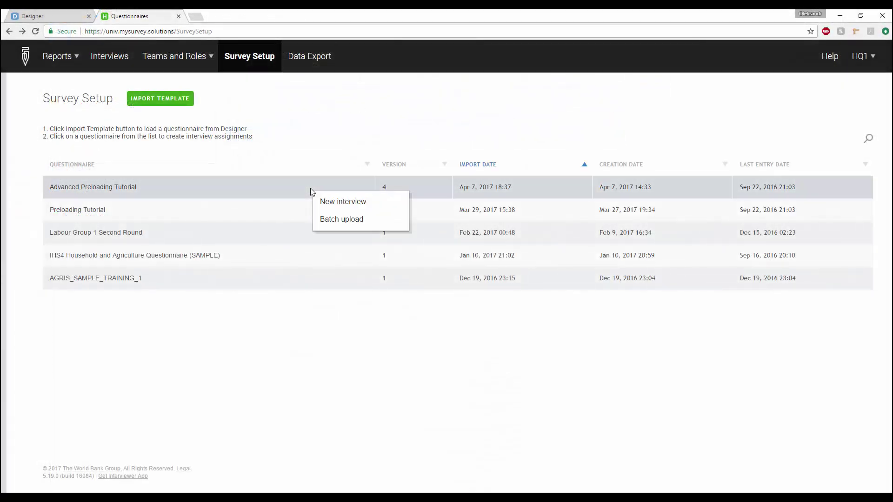
{"action": "left_click", "coordinate": [360, 219]}
{"action": "left_click", "coordinate": [303, 340]}
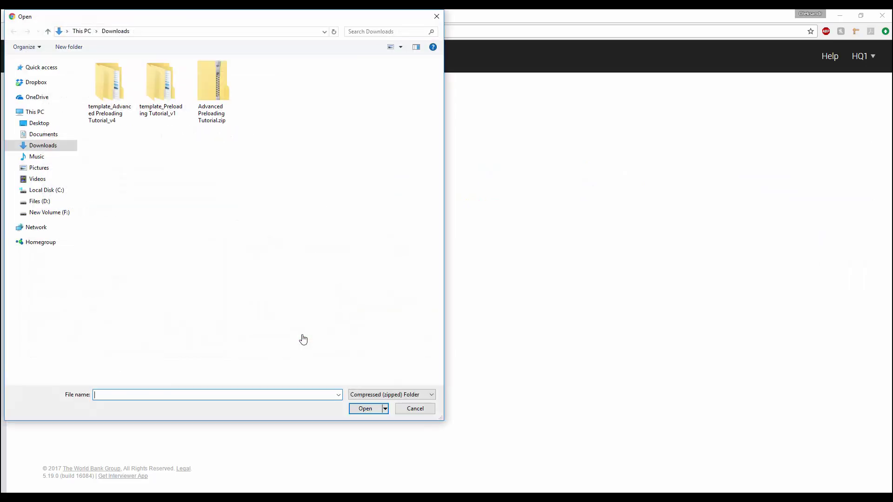
{"action": "left_click", "coordinate": [212, 88]}
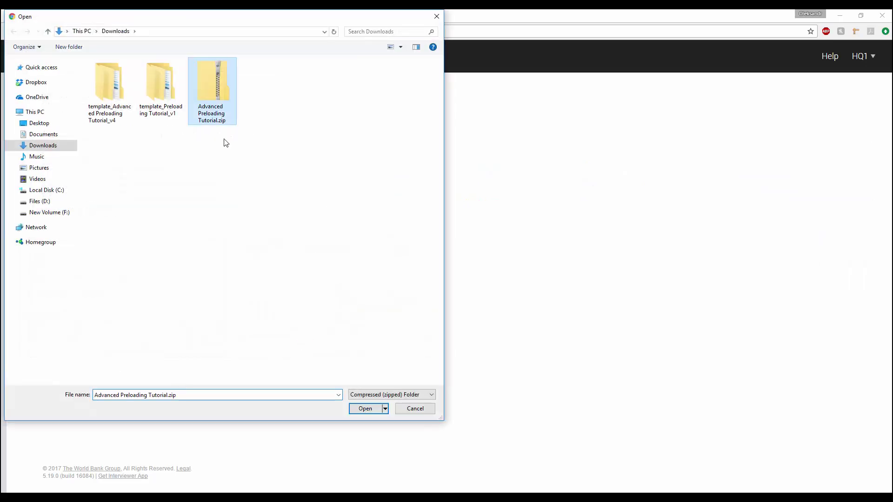
{"action": "left_click", "coordinate": [367, 409]}
- Choose the supervisor for the batch and create the four interviews
{"action": "left_click", "coordinate": [119, 225]}
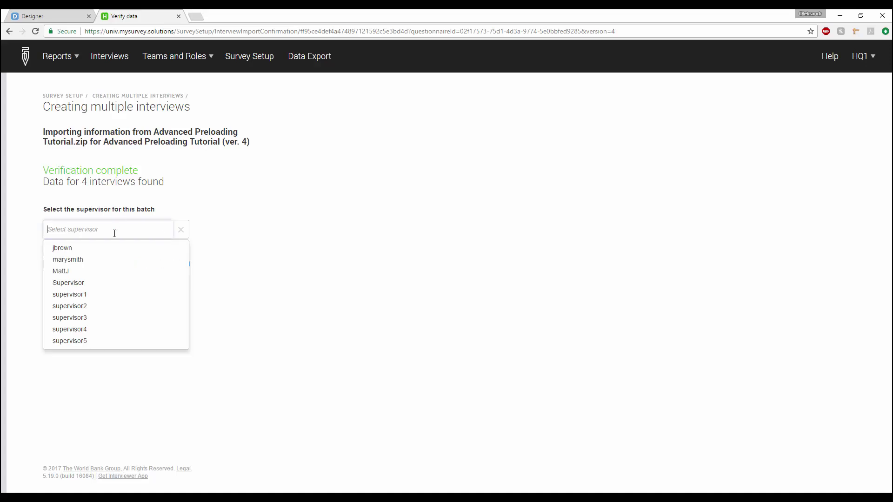
{"action": "left_click", "coordinate": [111, 294]}
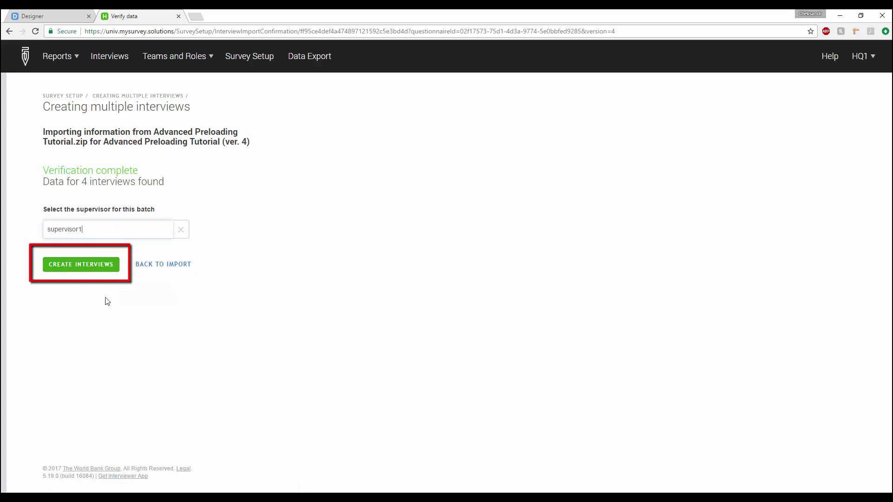
{"action": "left_click", "coordinate": [81, 264]}
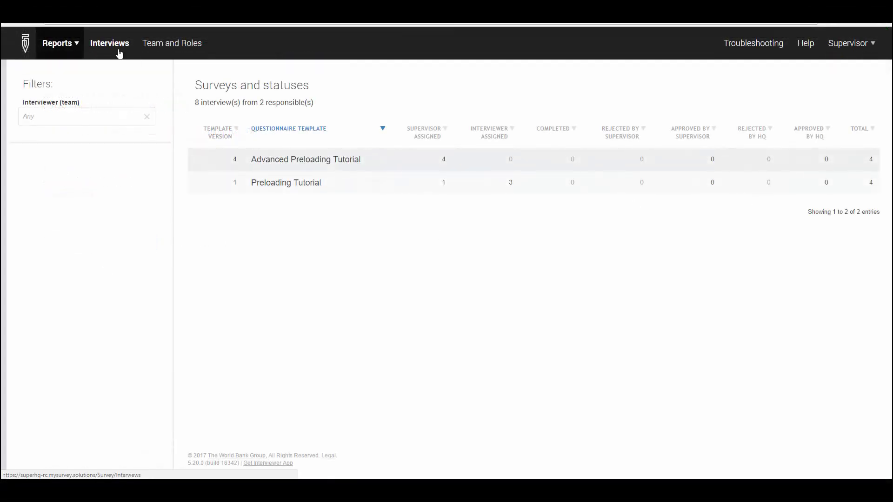
- Select the four SupervisorAssigned interviews, including 42-00-20-70, 76-97-99-12 and 17-97-59-55, and assign them to the interviewer
{"action": "left_click", "coordinate": [120, 53]}
{"action": "left_click", "coordinate": [197, 150]}
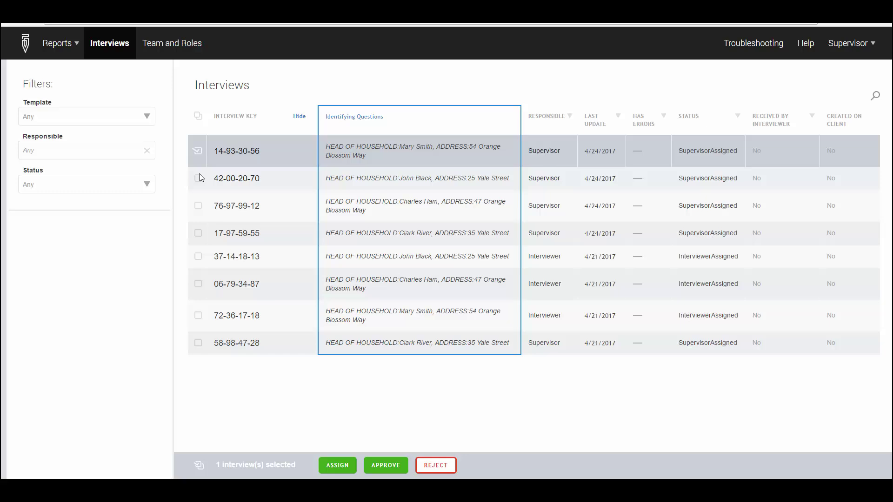
{"action": "left_click", "coordinate": [198, 178]}
{"action": "left_click", "coordinate": [198, 206]}
{"action": "left_click", "coordinate": [198, 233]}
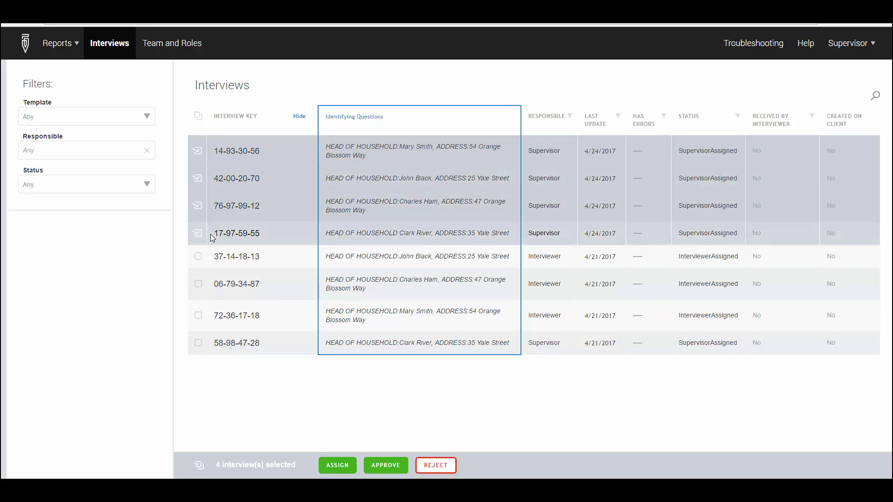
{"action": "left_click", "coordinate": [338, 465]}
{"action": "left_click", "coordinate": [405, 230]}
{"action": "left_click", "coordinate": [369, 251]}
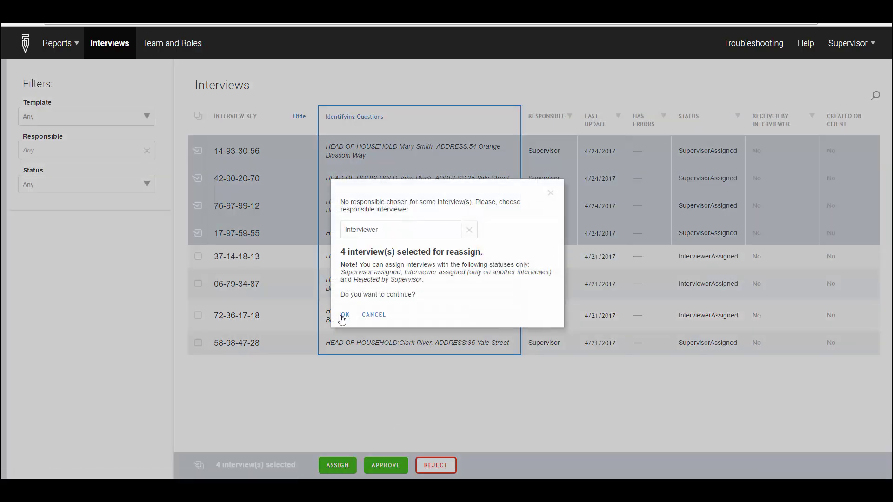
{"action": "left_click", "coordinate": [345, 316]}
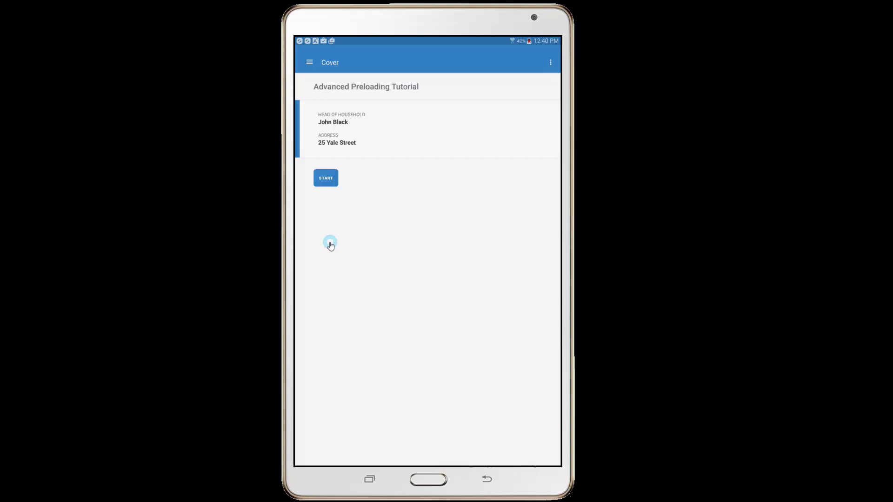
- Mark the first preloaded household member as MALE and STILL A HH MEMBER
{"action": "left_click", "coordinate": [326, 178]}
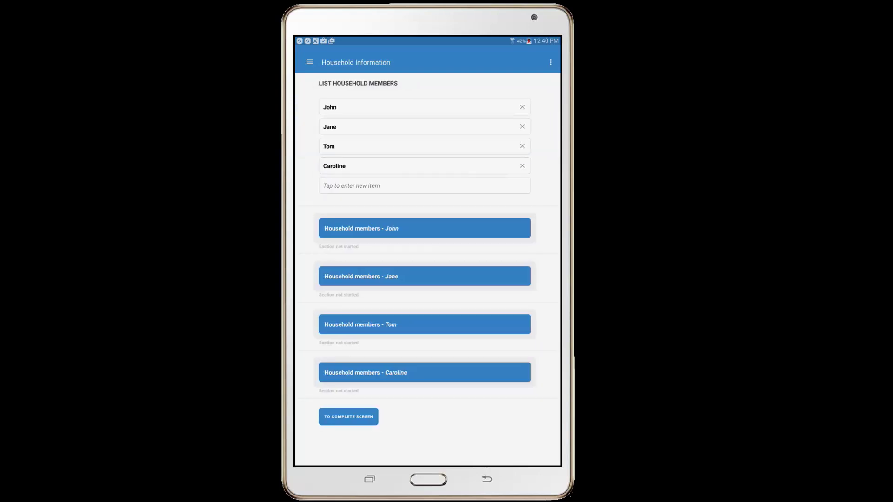
{"action": "left_click", "coordinate": [454, 231]}
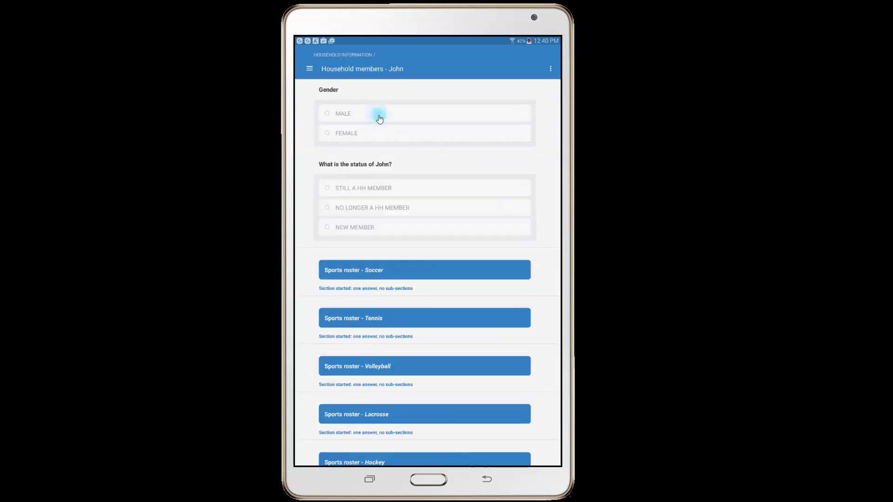
{"action": "left_click", "coordinate": [378, 114]}
{"action": "left_click", "coordinate": [413, 208]}
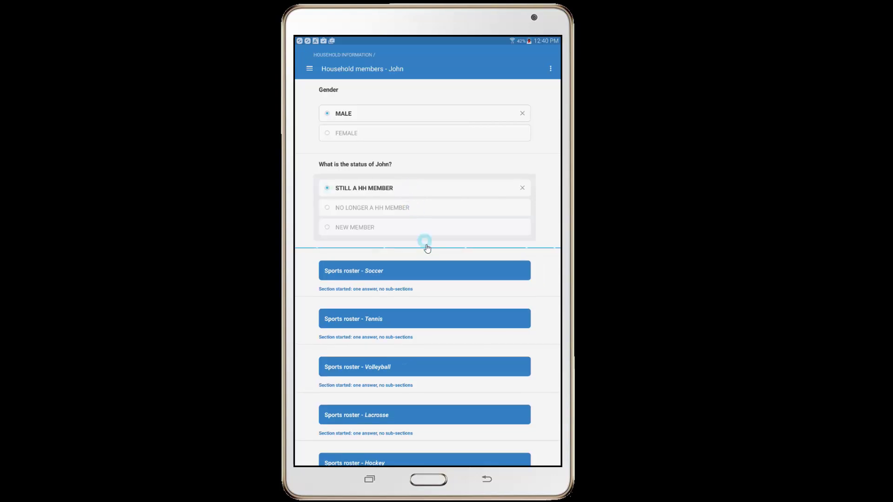
- Record 3 days of Soccer practice in the member's Sports roster section
{"action": "left_click", "coordinate": [439, 272]}
{"action": "left_click", "coordinate": [382, 134]}
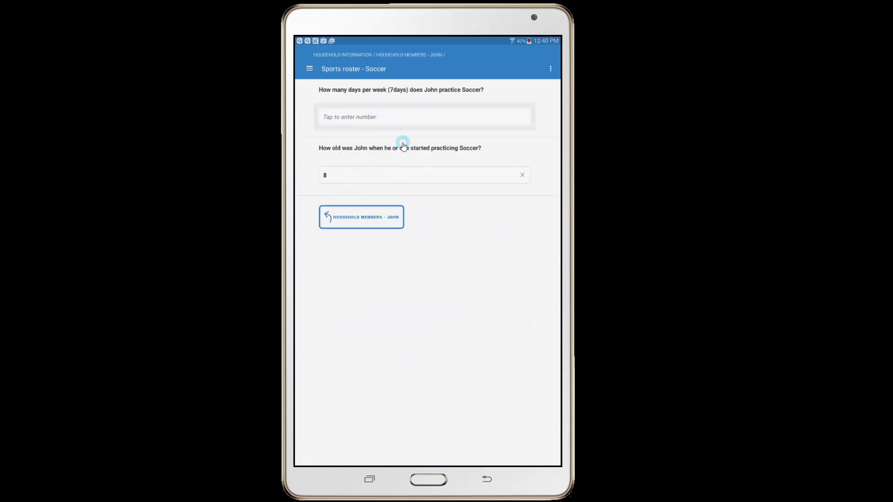
{"action": "type", "text": "3"}
{"action": "left_click", "coordinate": [365, 219]}
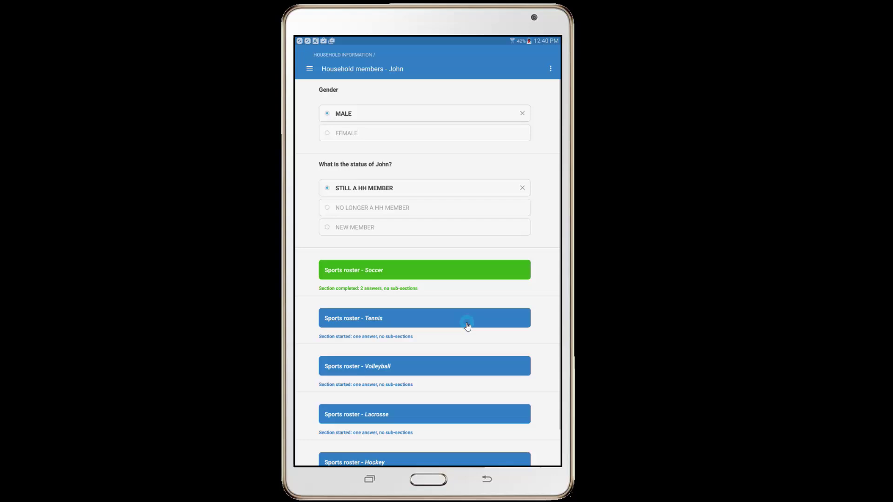